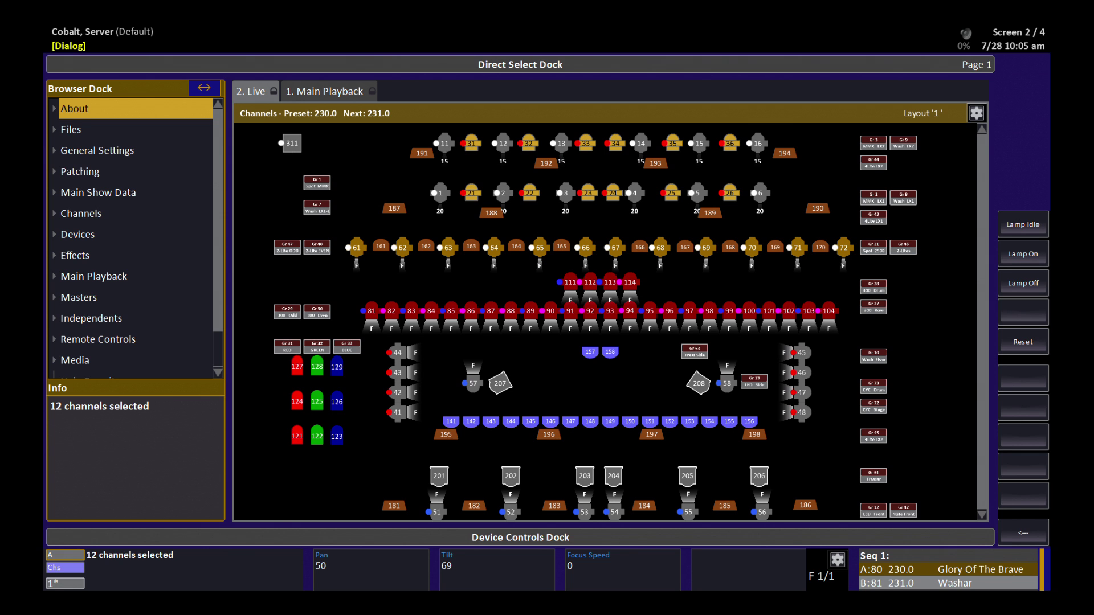
# - Open the Templates list found in the Patching section's Settings and Tools
pyautogui.click(79, 171)
pyautogui.press('Right')
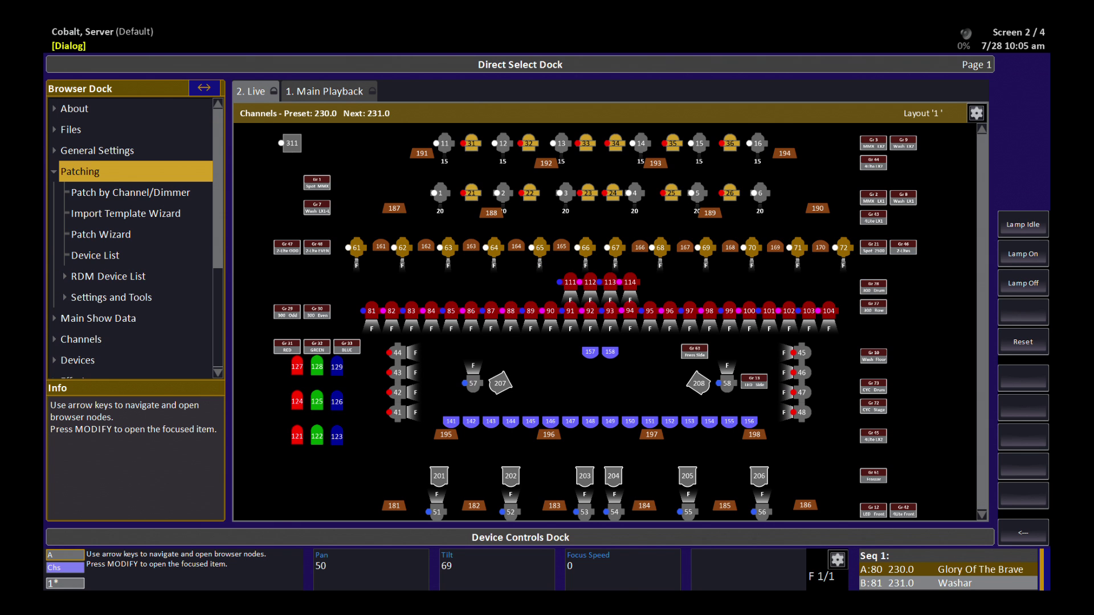
pyautogui.press('Down')
pyautogui.press('Down')
pyautogui.press('Down')
pyautogui.press('Down')
pyautogui.press('Down')
pyautogui.press('Down')
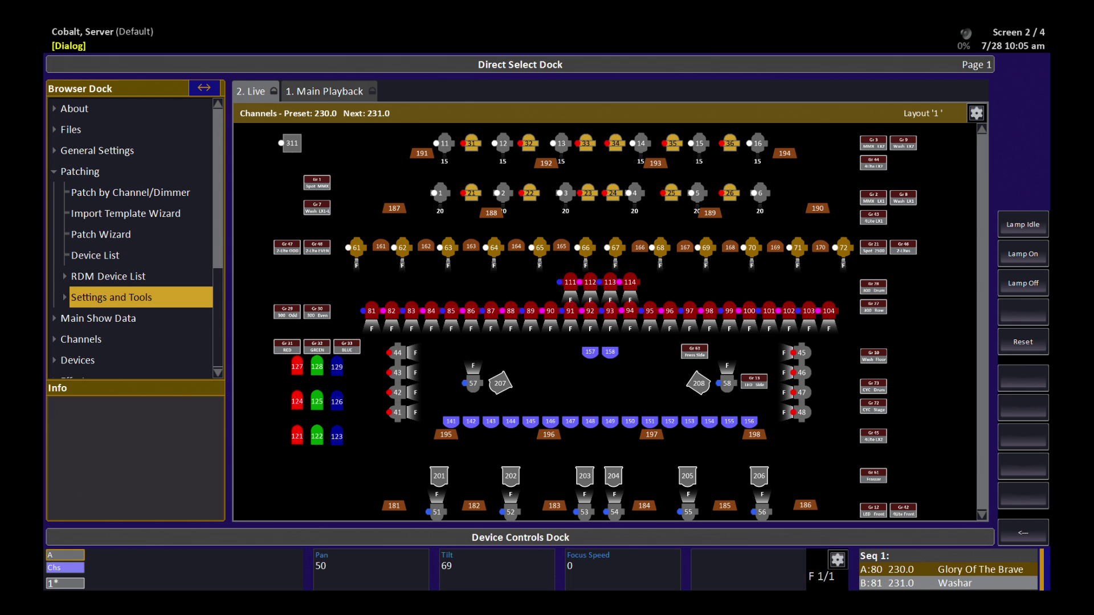
pyautogui.press('Right')
pyautogui.press('Down')
pyautogui.press('Down')
pyautogui.press('Down')
pyautogui.press('Down')
pyautogui.press('Down')
pyautogui.press('Up')
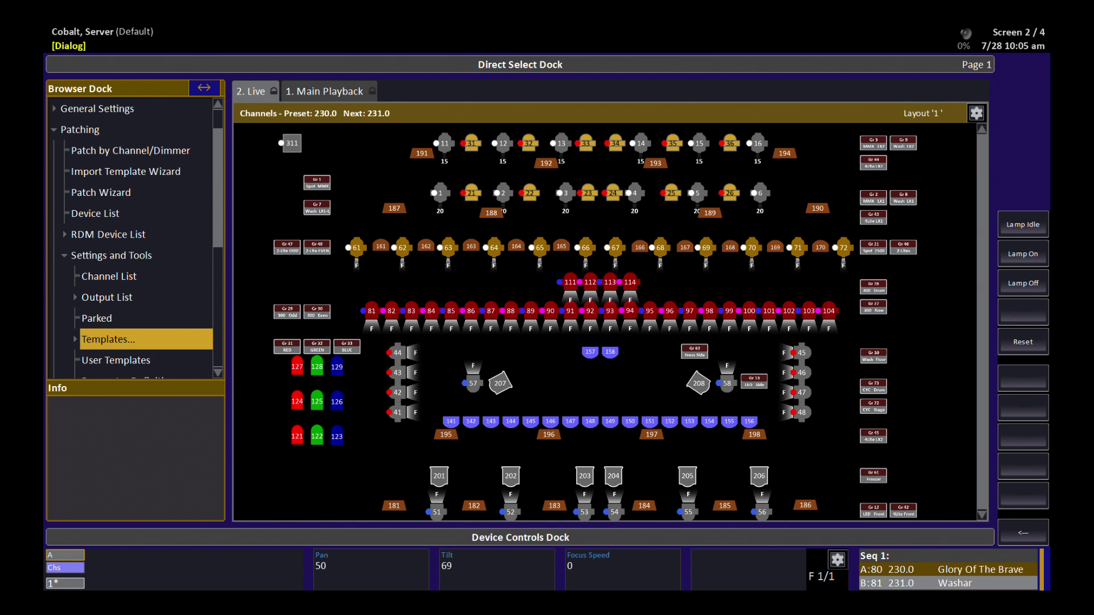
pyautogui.press('Return')
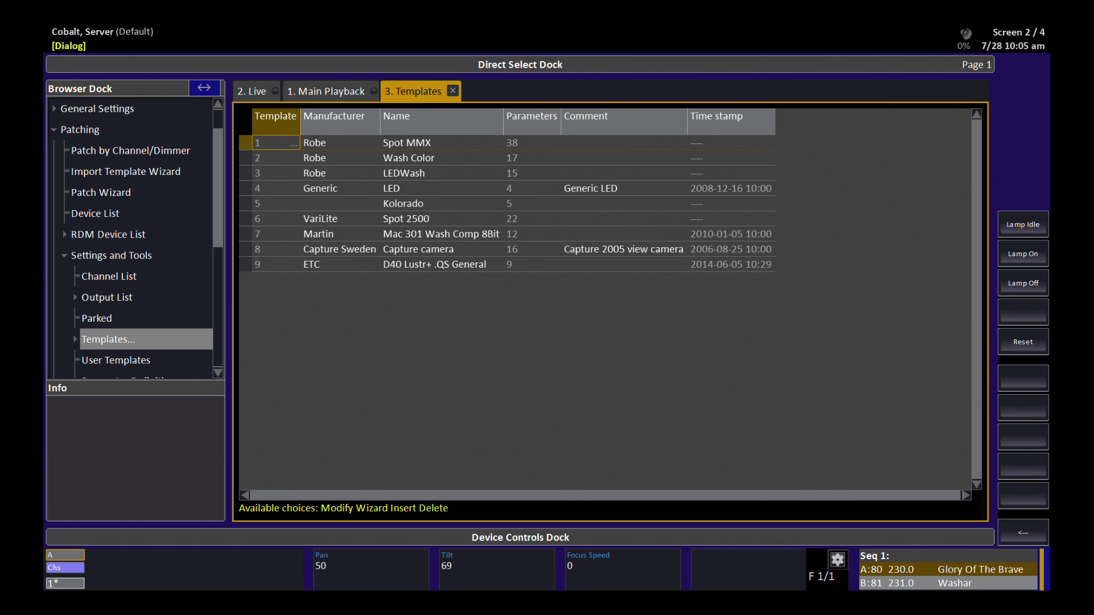
# - Insert a new template after the ETC D40 Lustr+ .QS General entry
pyautogui.click(276, 158)
pyautogui.click(275, 264)
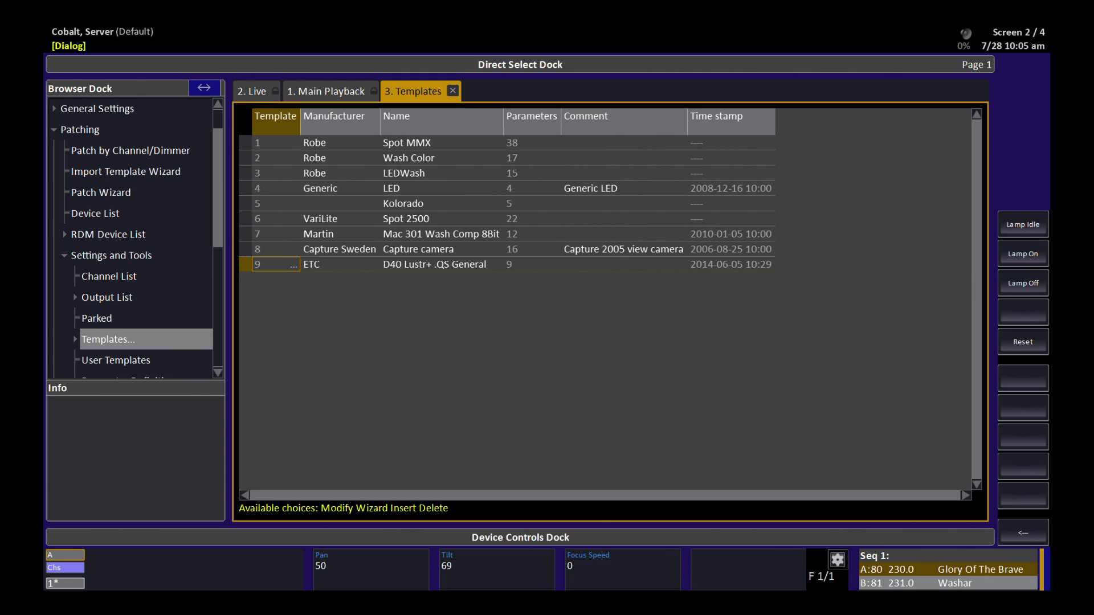
pyautogui.press('Insert')
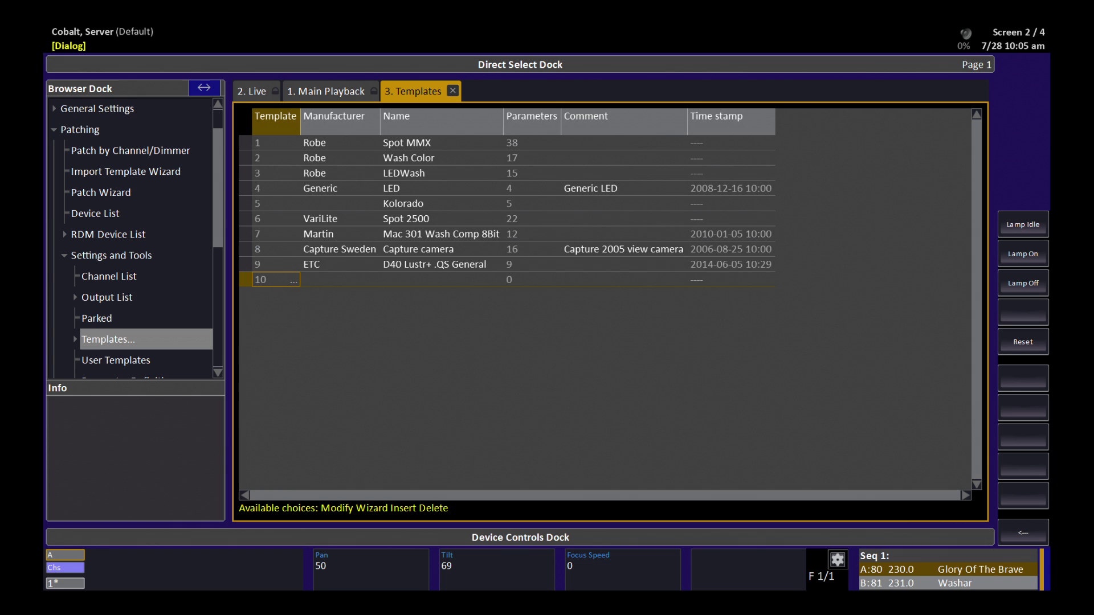
# - Set the new template's manufacturer to sdfghjk and its name to RGB
pyautogui.press('Right')
pyautogui.press('Return')
pyautogui.write('sdfghjk')
pyautogui.press('Tab')
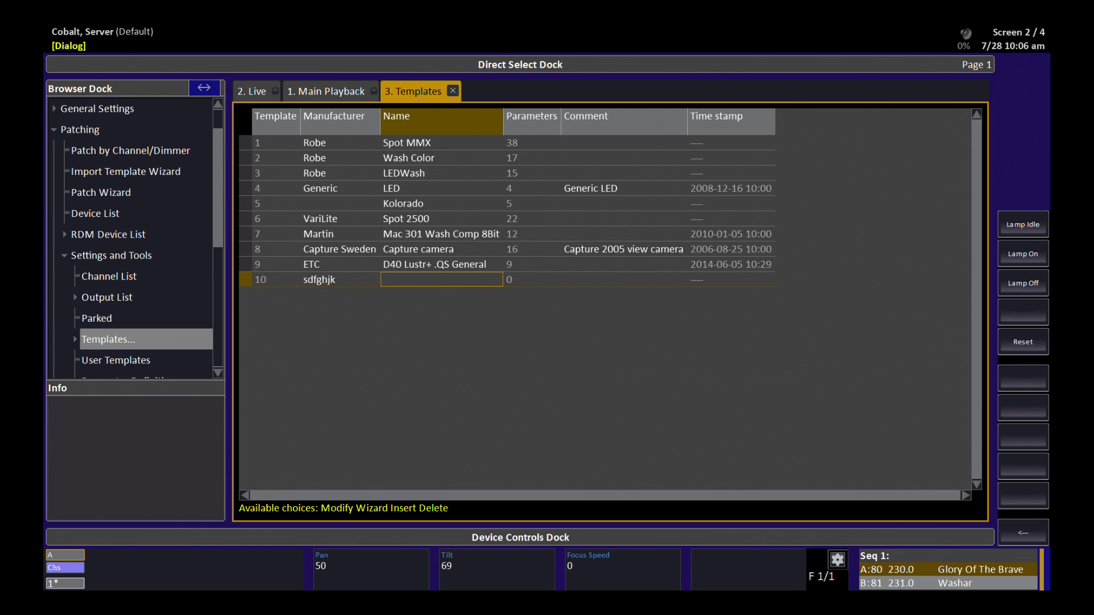
pyautogui.press('Return')
pyautogui.write('RGB')
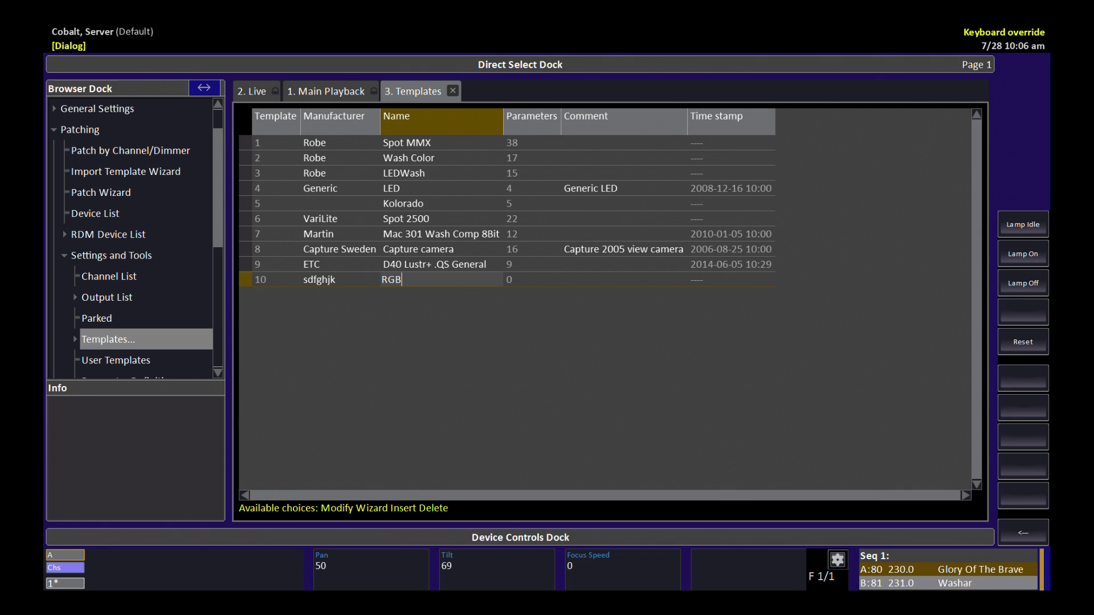
pyautogui.press('Return')
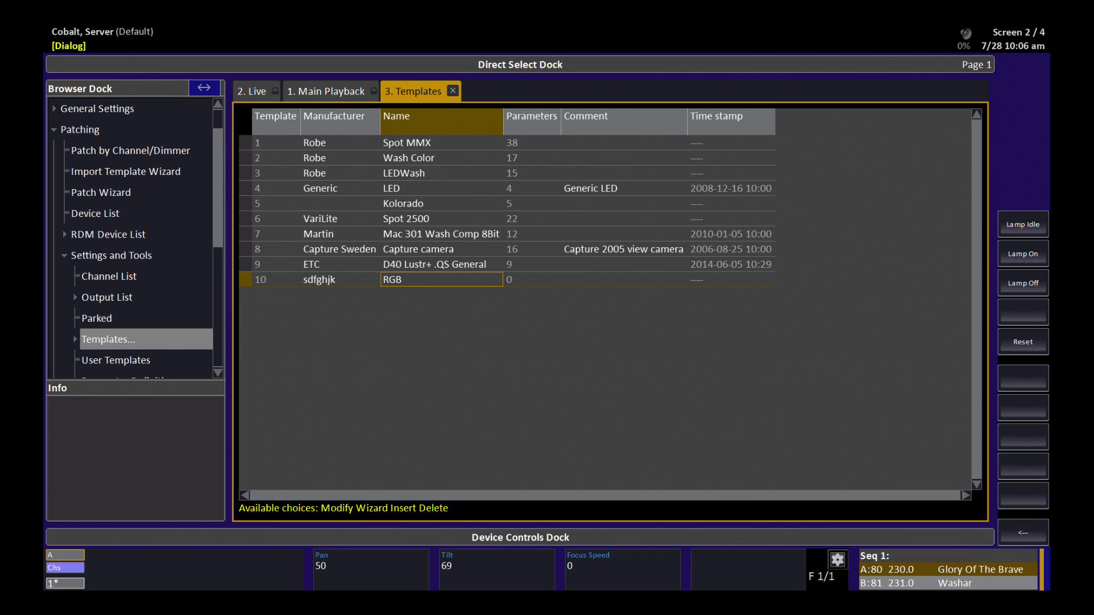
# - Open the RGB template's parameters for editing and insert three parameter rows
pyautogui.press('Tab')
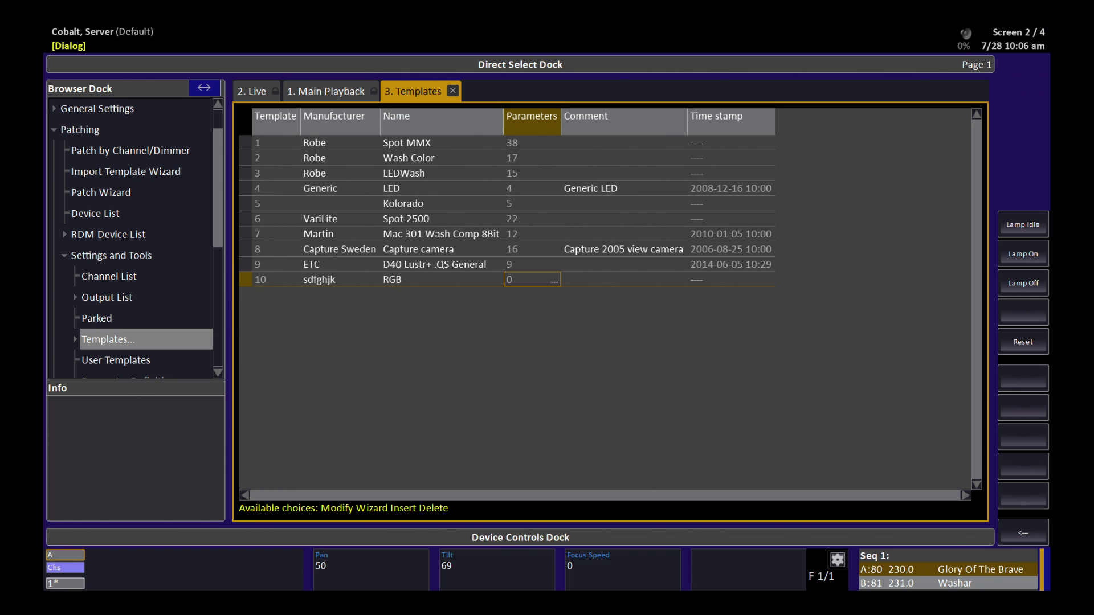
pyautogui.press('Return')
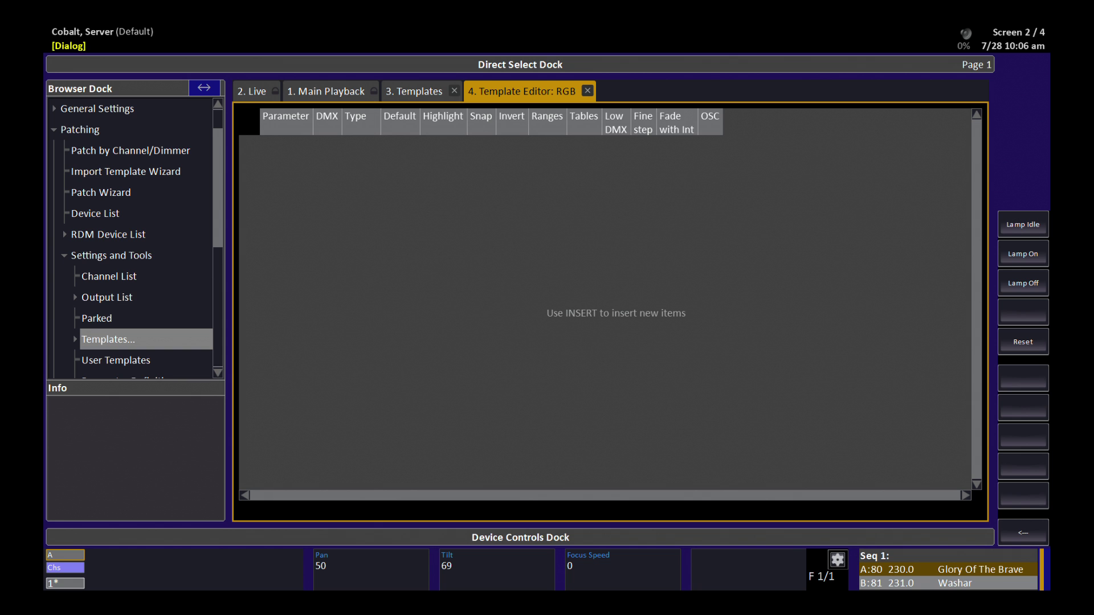
pyautogui.press('Insert')
pyautogui.press('Insert')
pyautogui.press('Insert')
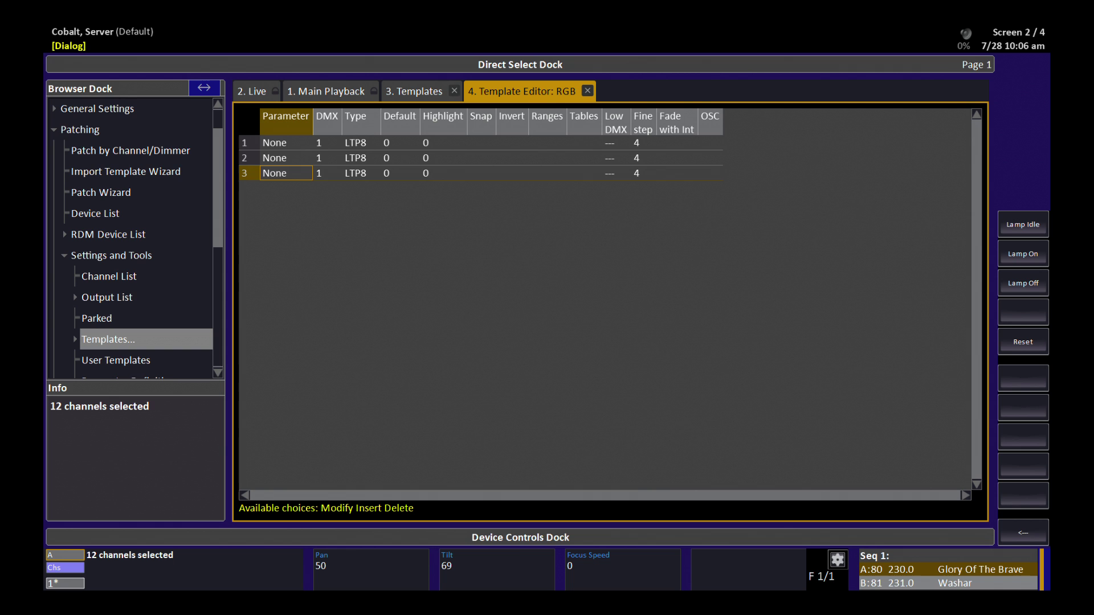
# - Assign Red, Green and Blue as the parameters of rows 1, 2 and 3
pyautogui.click(285, 143)
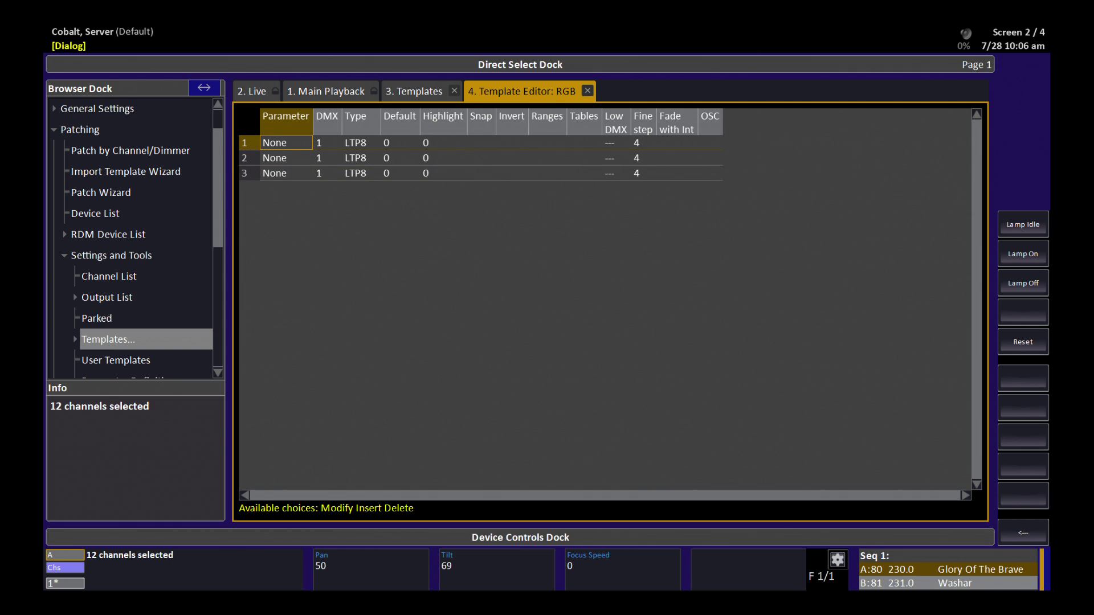
pyautogui.press('Return')
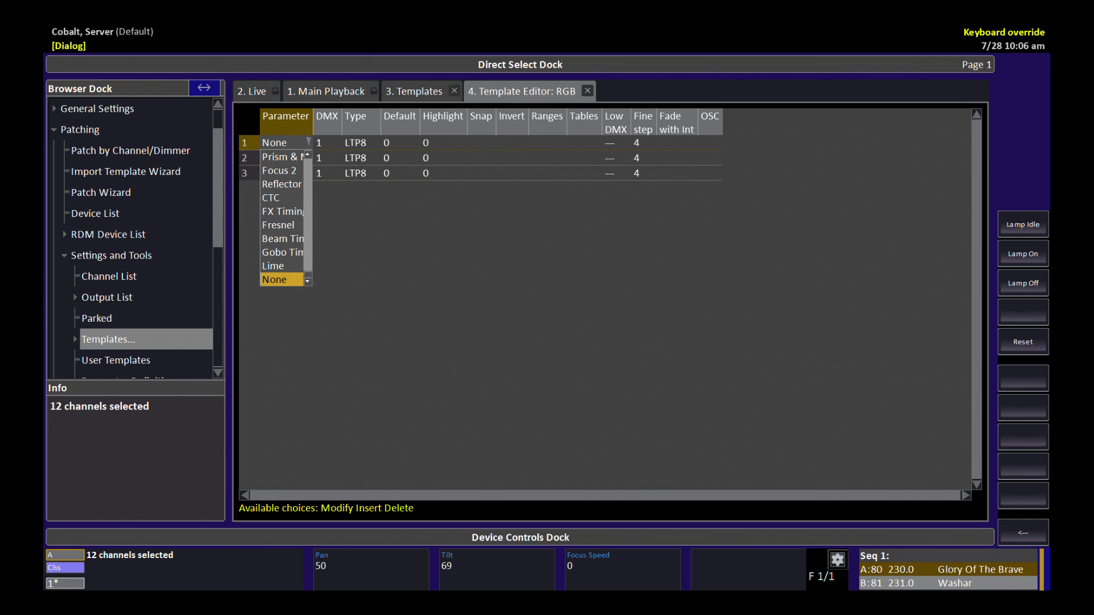
pyautogui.press('Down')
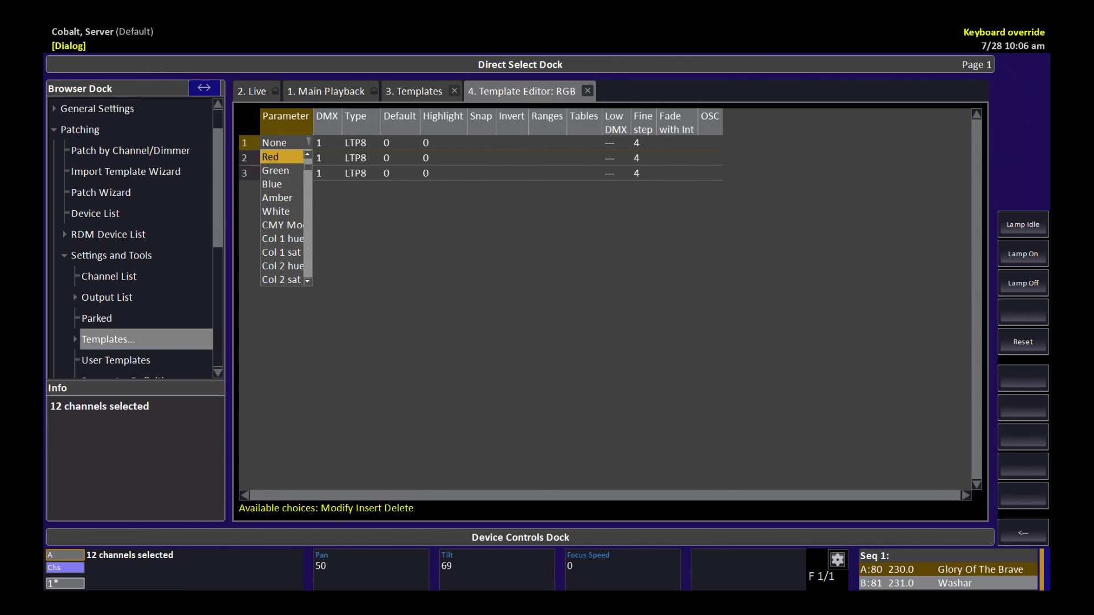
pyautogui.press('Return')
pyautogui.press('Return')
pyautogui.press('Down')
pyautogui.press('Down')
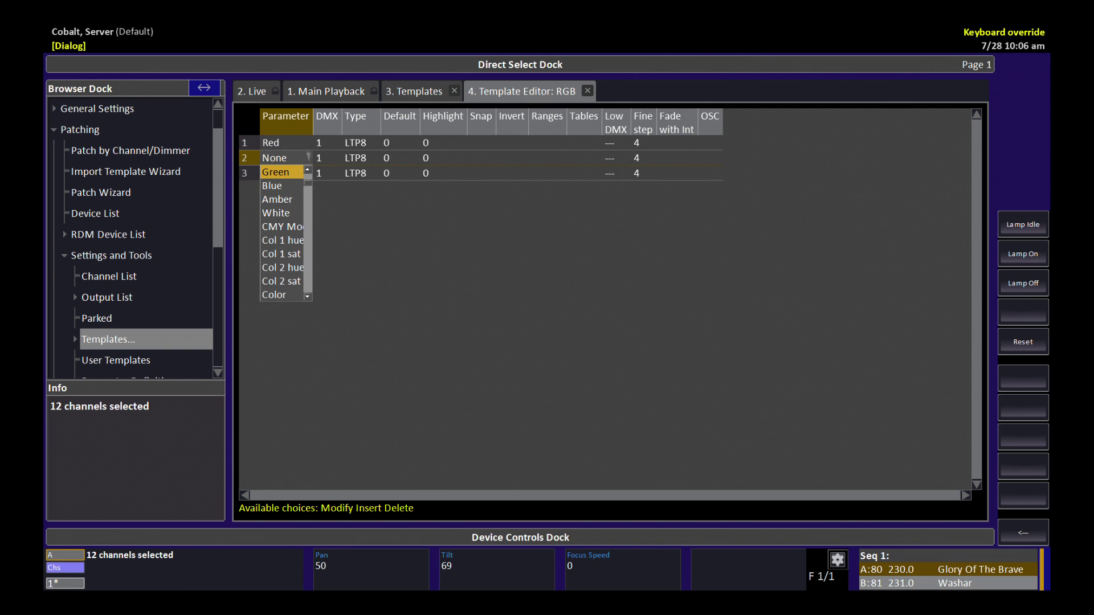
pyautogui.press('Return')
pyautogui.press('Return')
pyautogui.press('Down')
pyautogui.press('Down')
pyautogui.press('Down')
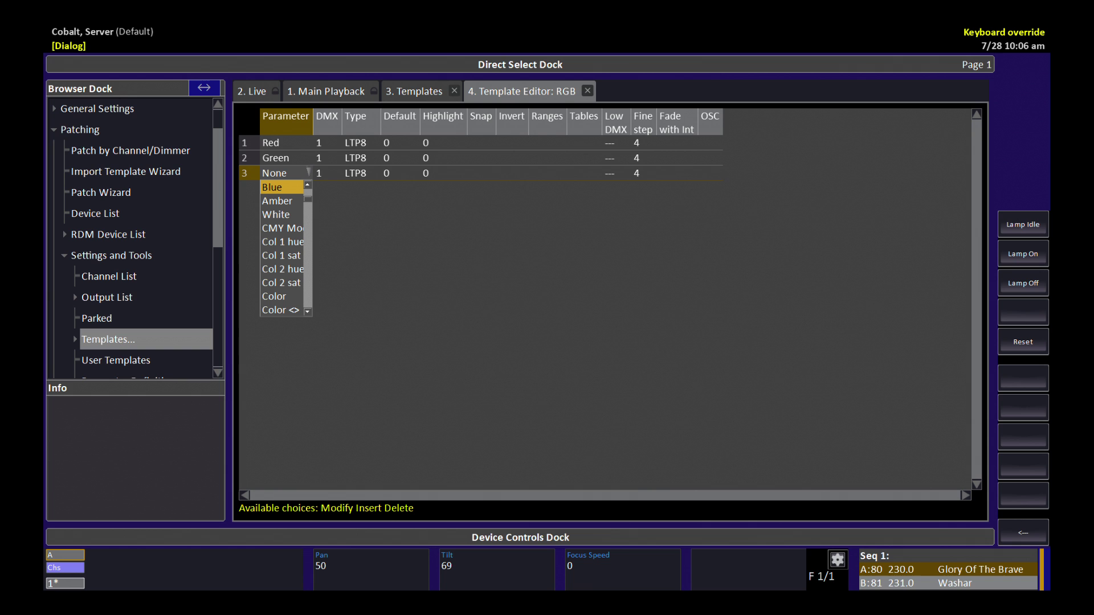
pyautogui.press('Return')
# - Set the DMX offset of Green to 2 and of Blue to 3
pyautogui.press('Up')
pyautogui.press('Up')
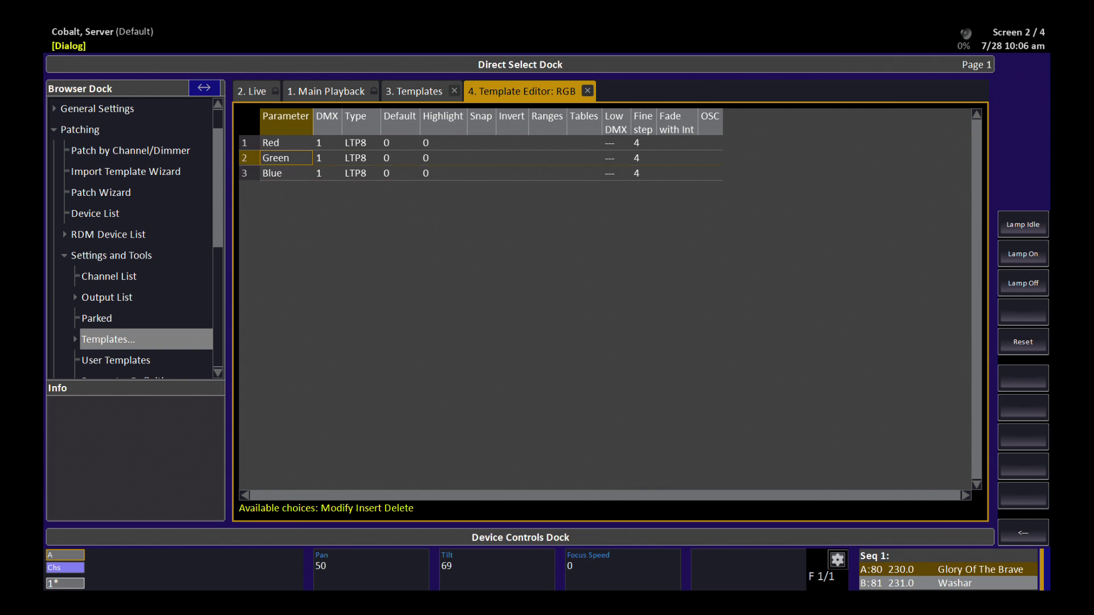
pyautogui.press('Return')
pyautogui.press('Return')
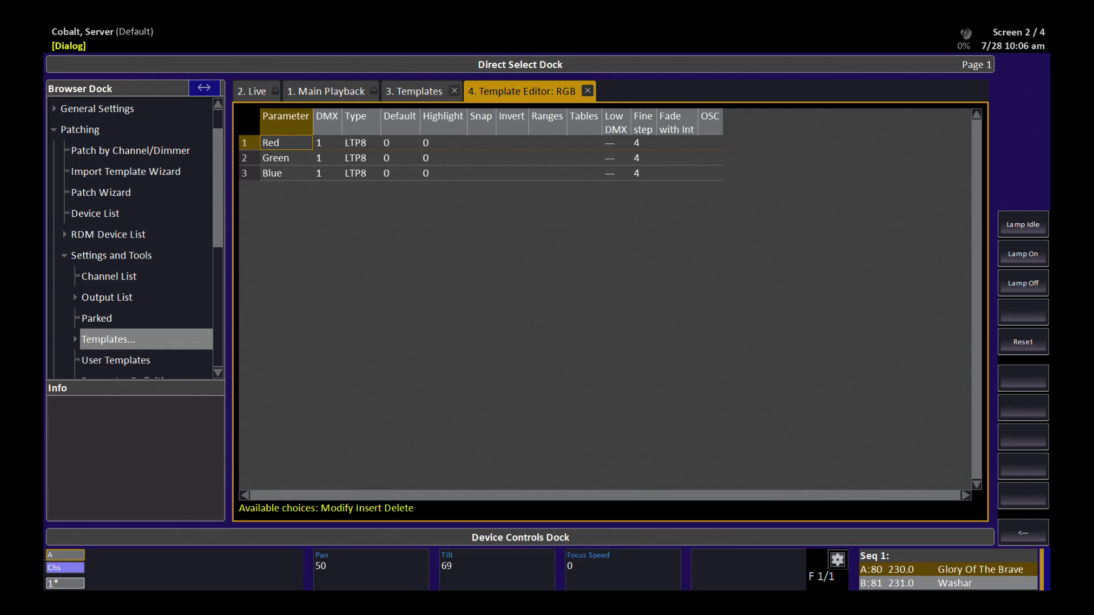
pyautogui.press('Right')
pyautogui.press('Down')
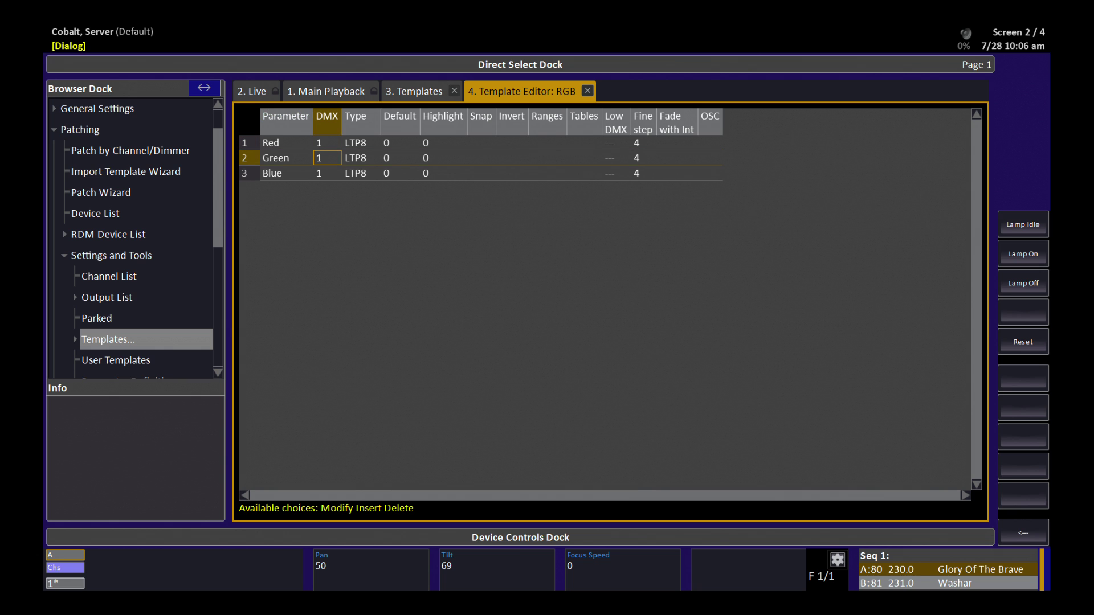
pyautogui.write('2')
pyautogui.press('Return')
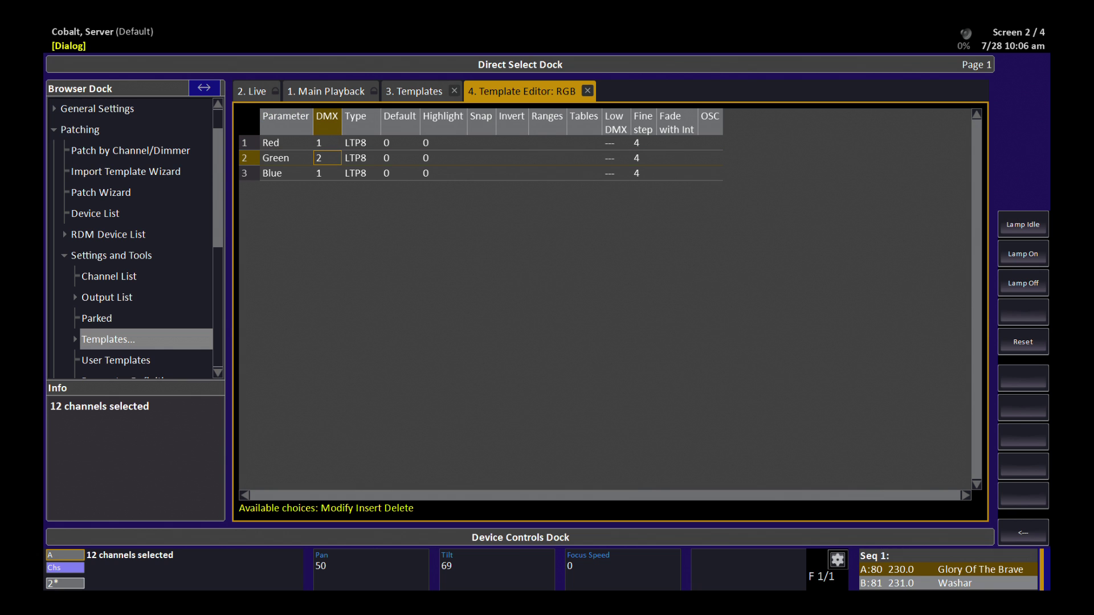
pyautogui.press('Down')
pyautogui.write('3')
pyautogui.press('Return')
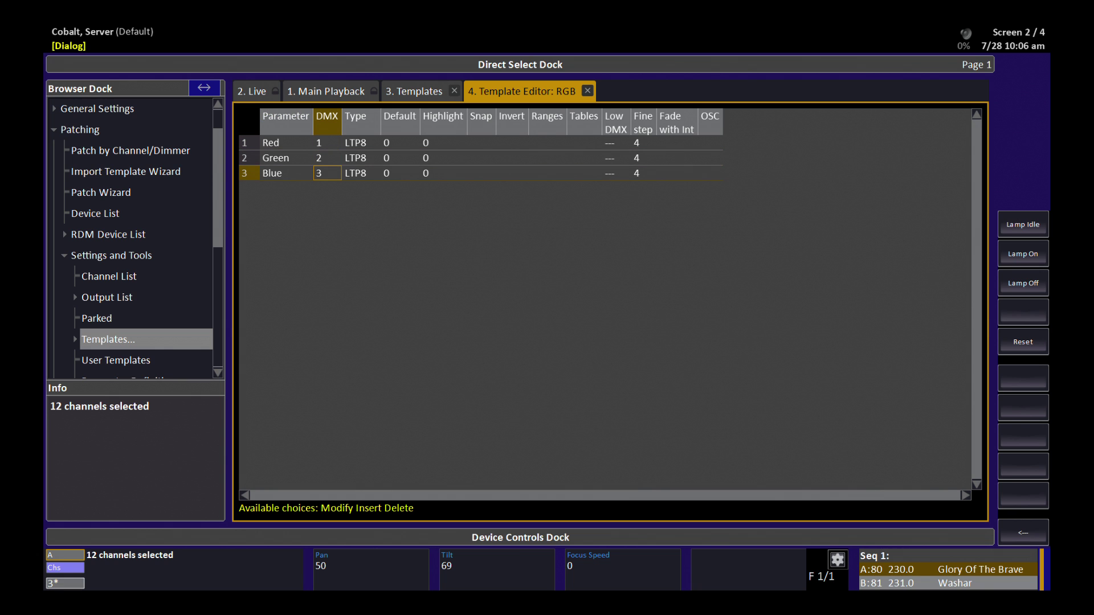
# - Set the default value of Red, Green and Blue to 255 together
pyautogui.press('Right')
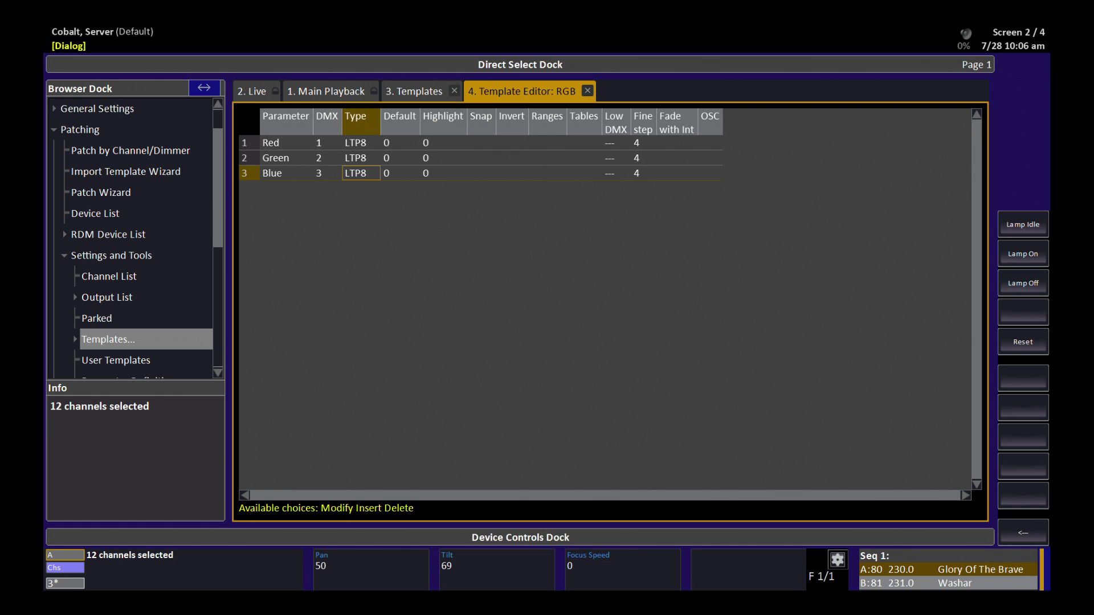
pyautogui.press('Right')
pyautogui.press('Up')
pyautogui.press('Up')
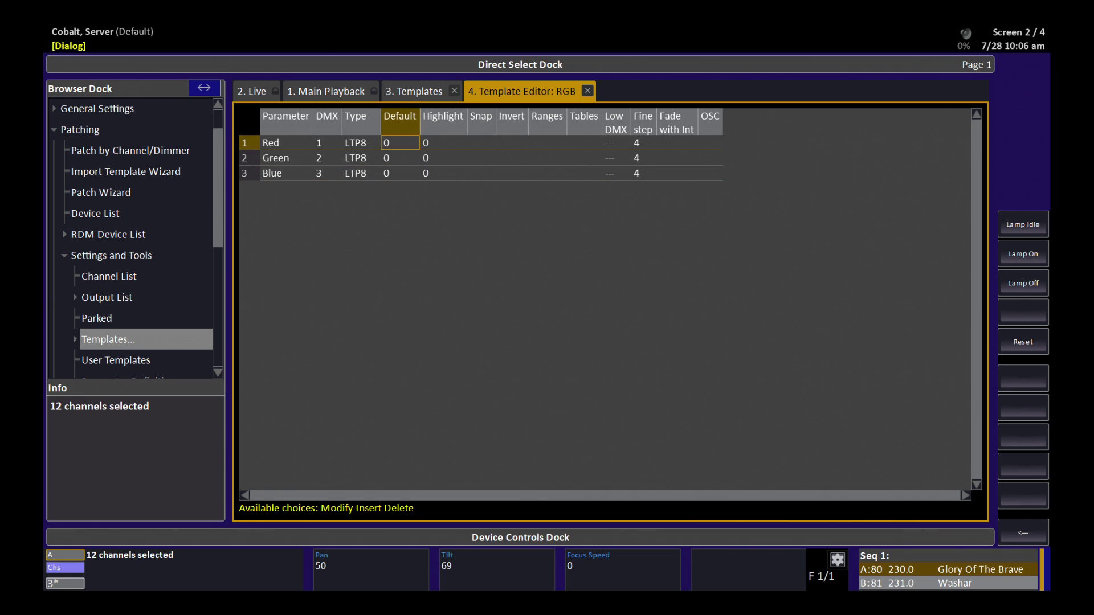
pyautogui.hotkey('shift', 'Down')
pyautogui.hotkey('shift', 'Down')
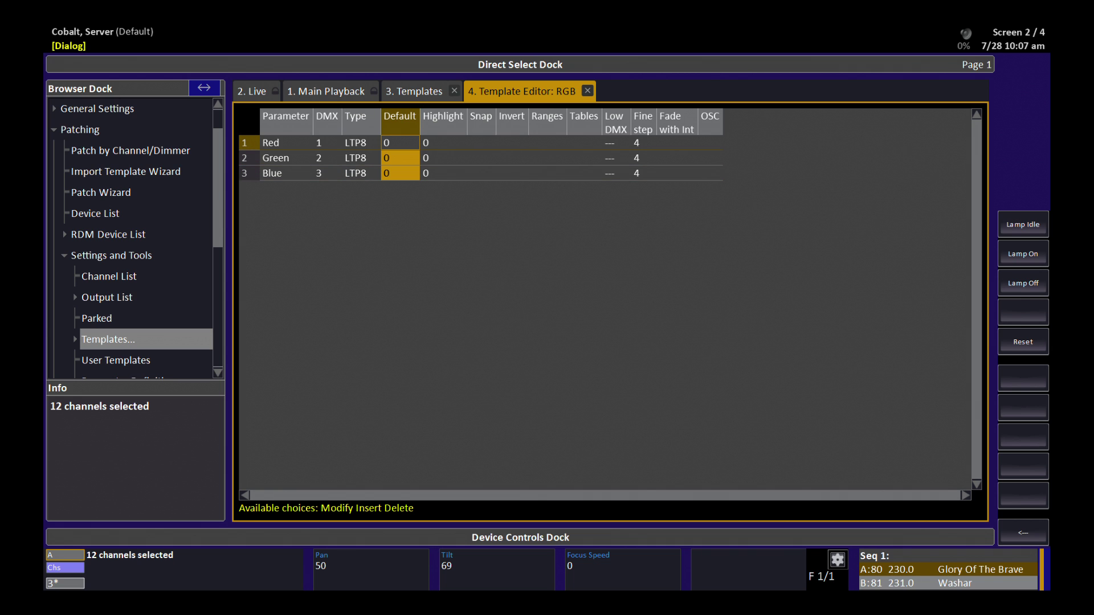
pyautogui.write('255')
pyautogui.press('Return')
# - Set the highlight value of all three color parameters to 255
pyautogui.press('Right')
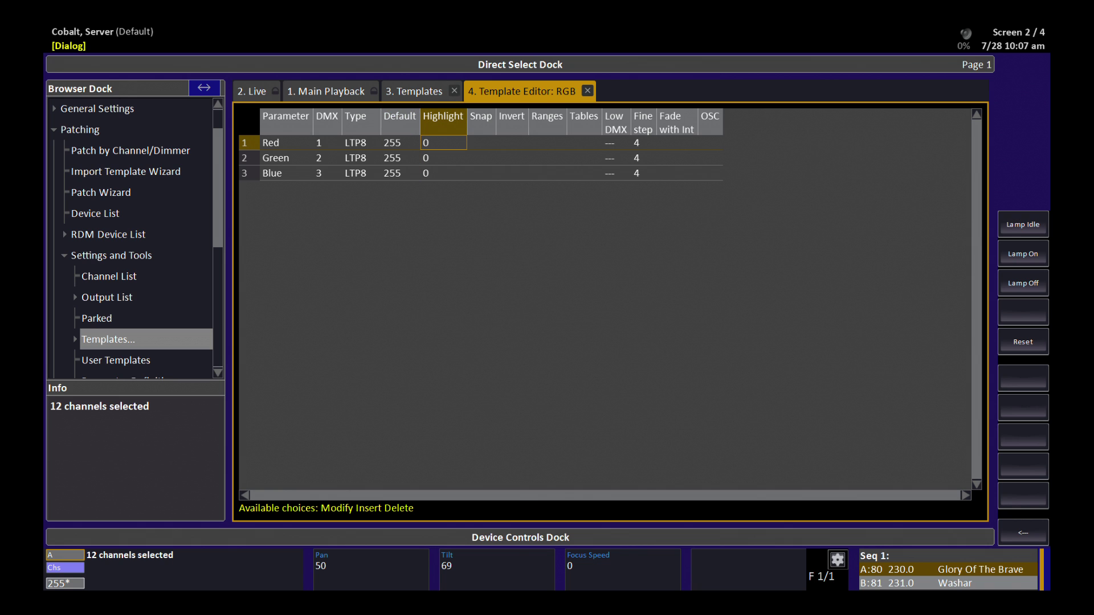
pyautogui.hotkey('shift', 'Down')
pyautogui.hotkey('shift', 'Down')
pyautogui.write('255')
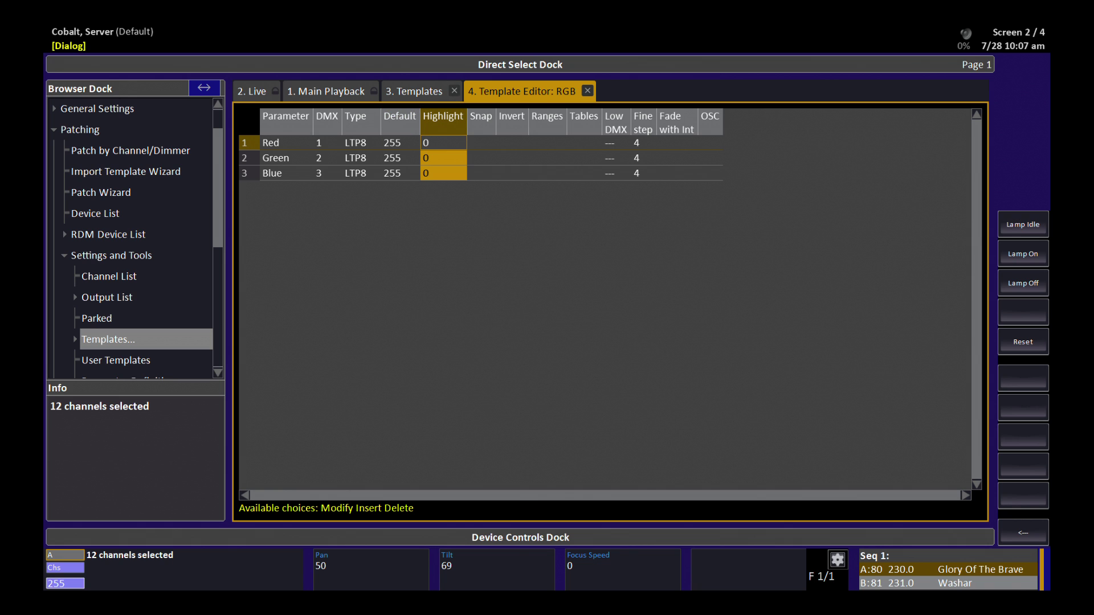
pyautogui.press('Return')
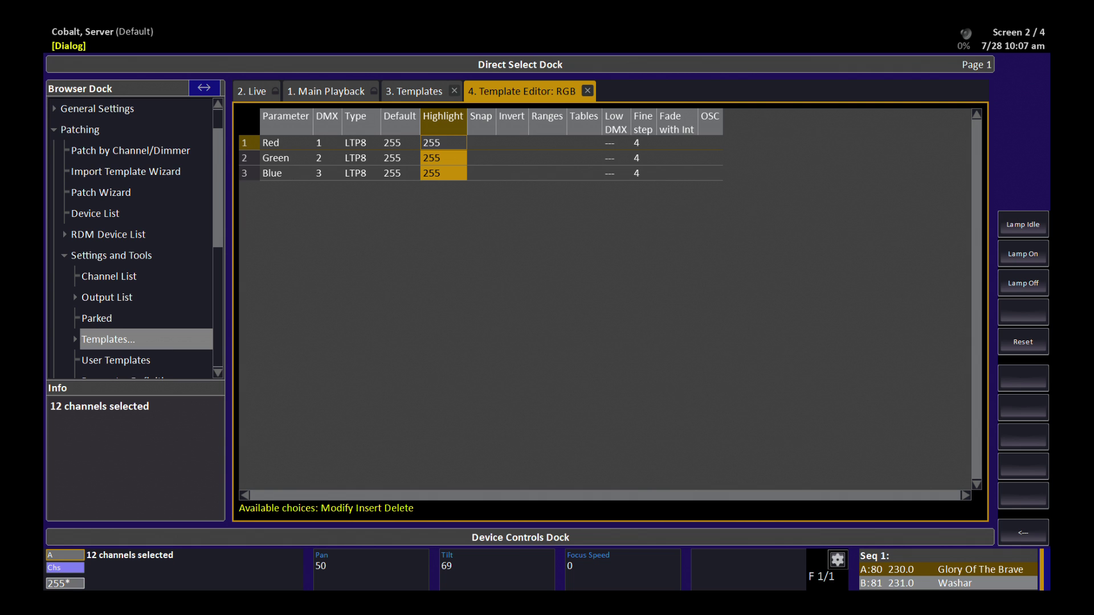
# - Review Red's Snap, Invert, Ranges, Tables, Low DMX and Fine step settings
pyautogui.press('Right')
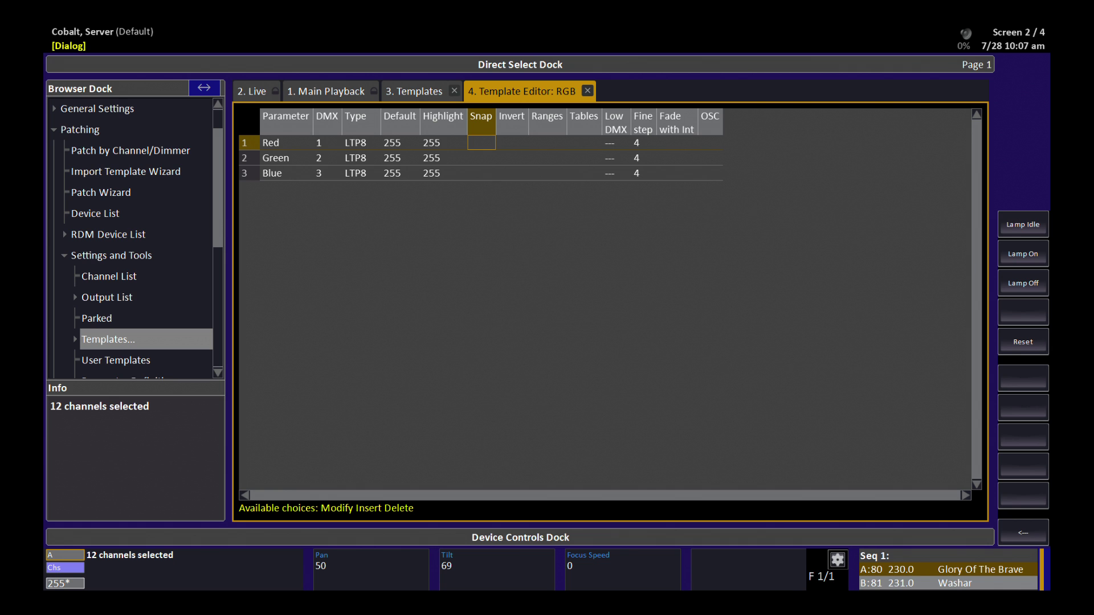
pyautogui.press('Right')
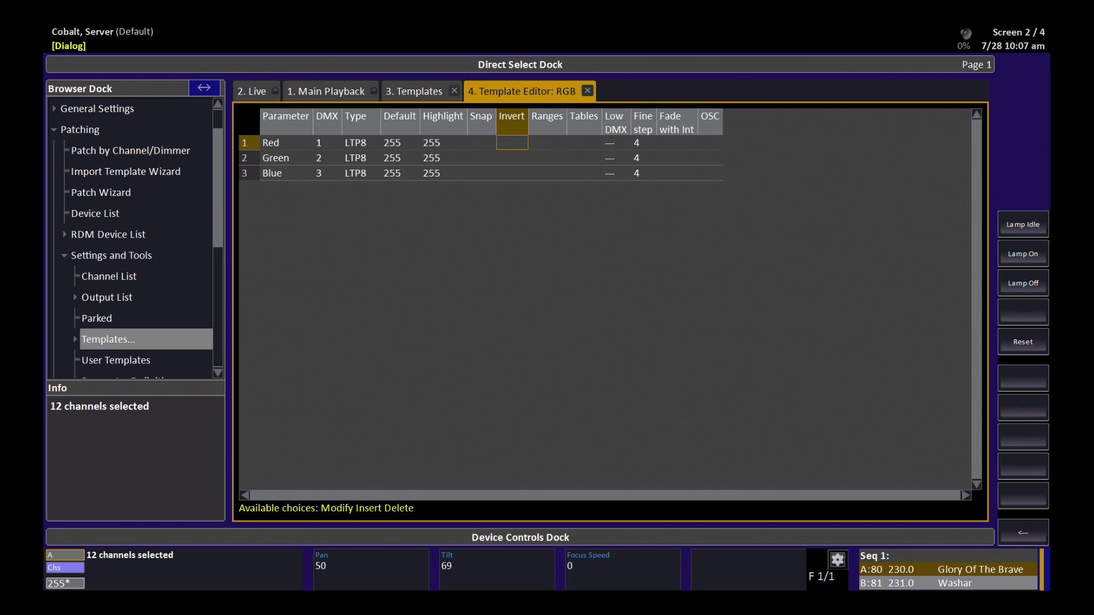
pyautogui.press('Right')
pyautogui.press('Right')
pyautogui.press('Left')
pyautogui.press('Right')
pyautogui.press('Left')
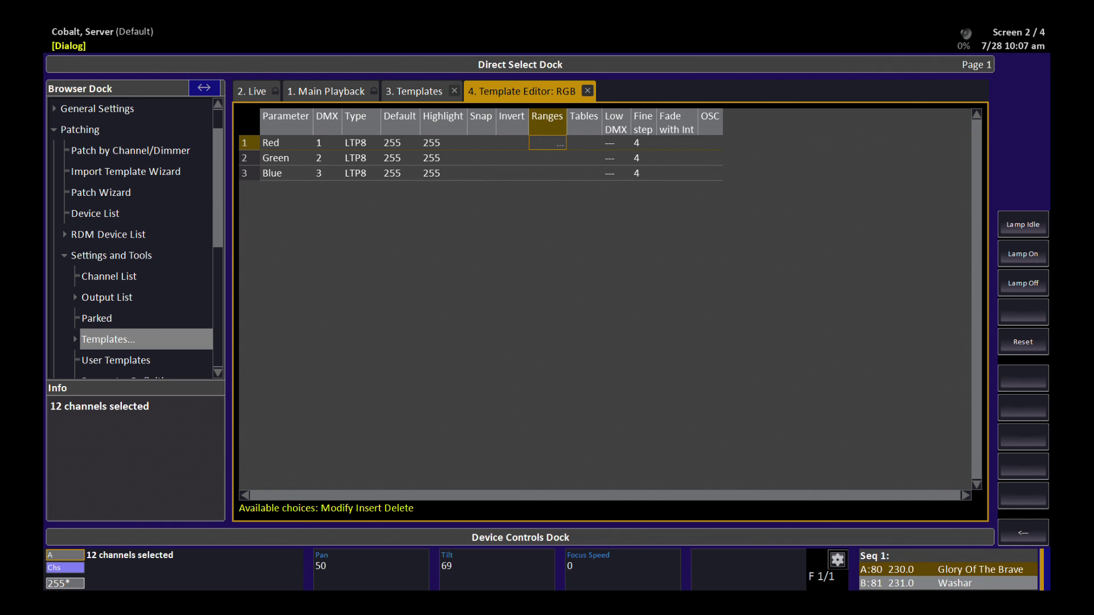
pyautogui.click(616, 143)
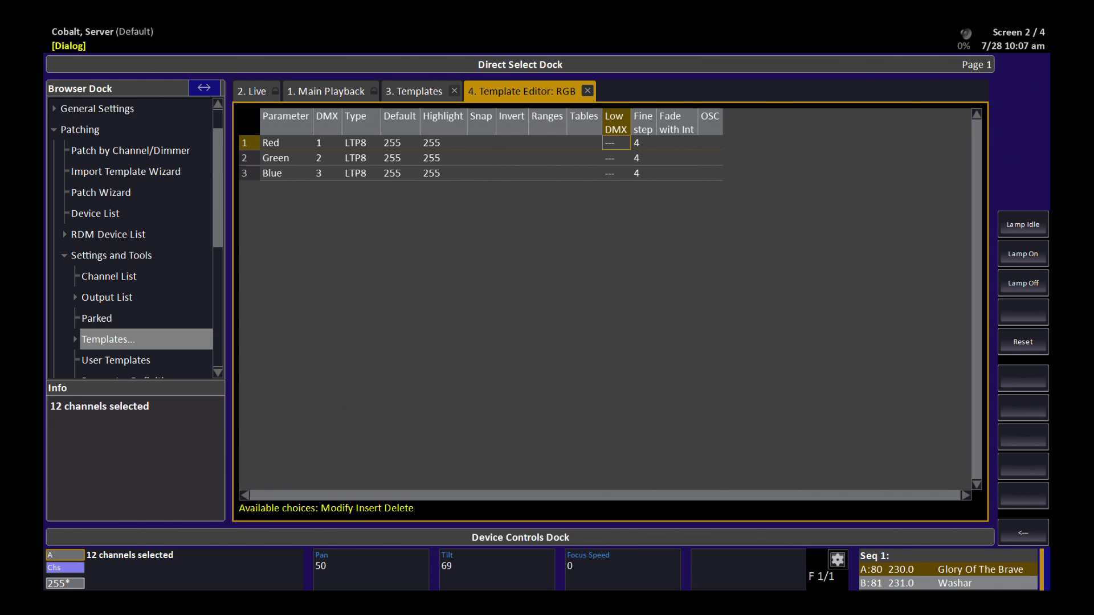
pyautogui.click(643, 142)
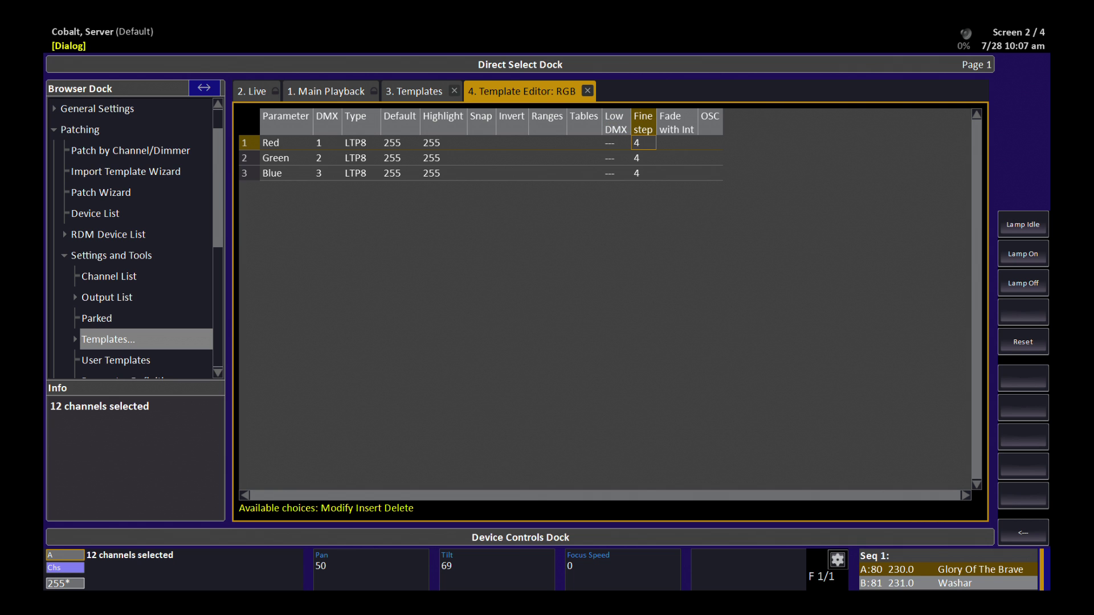
# - Enable Fade with Int for Red, Green and Blue, and close the RGB template editor
pyautogui.click(676, 143)
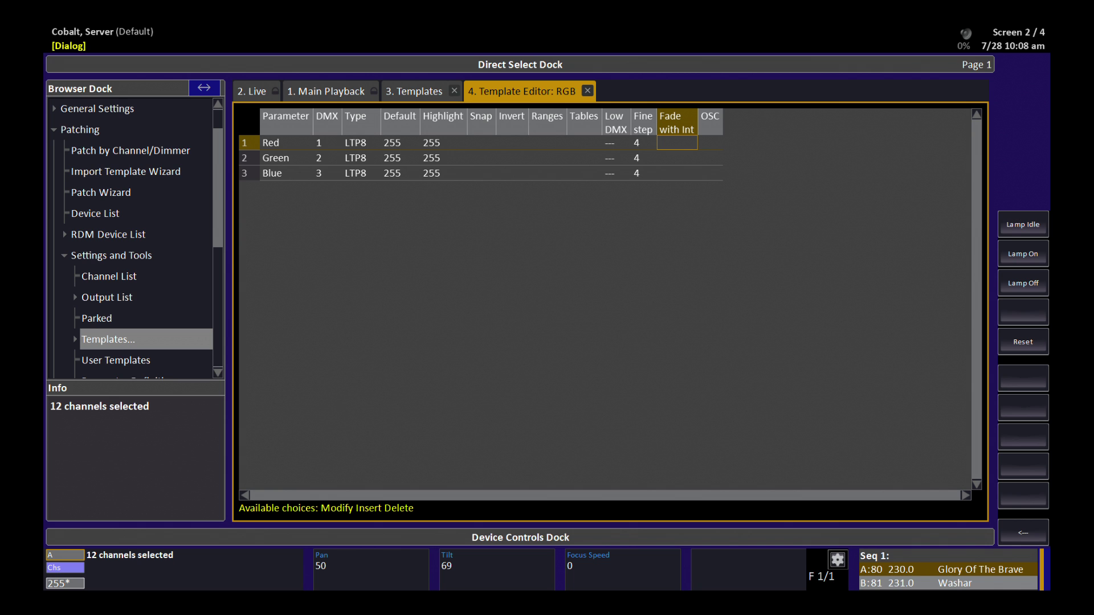
pyautogui.hotkey('ctrl', 'a')
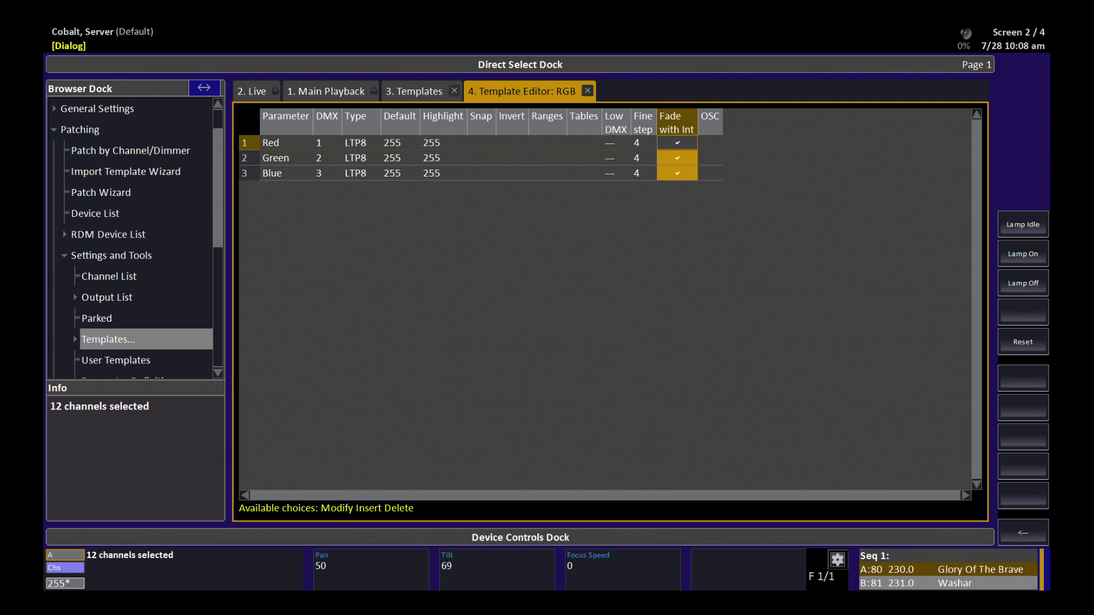
pyautogui.press('Escape')
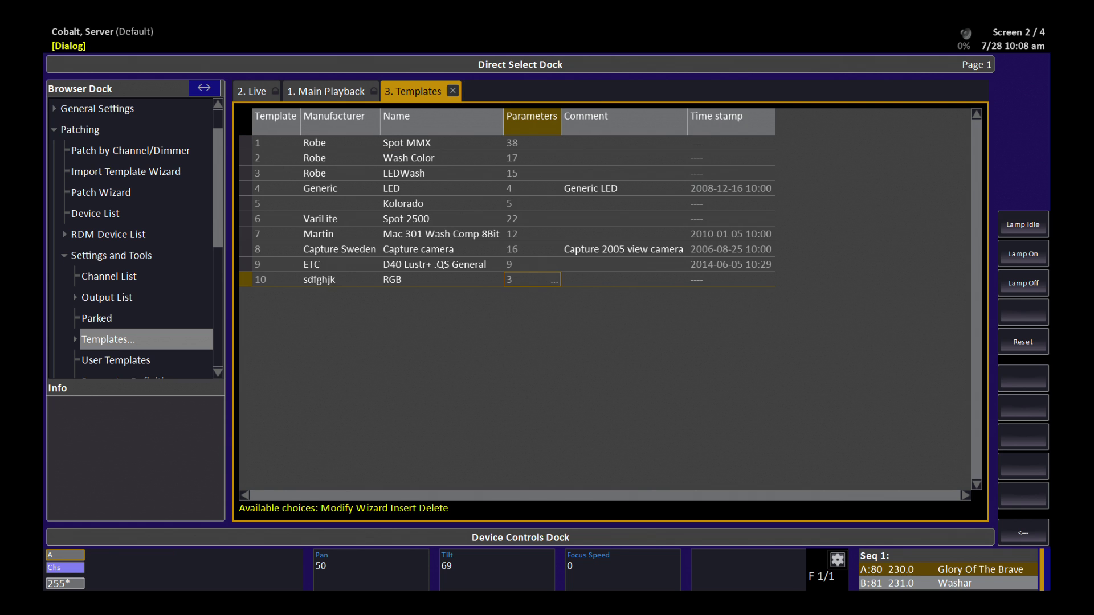
# - Open the parameters of the ETC D40 Lustr+ .QS General template for inspection
pyautogui.press('Up')
pyautogui.press('Return')
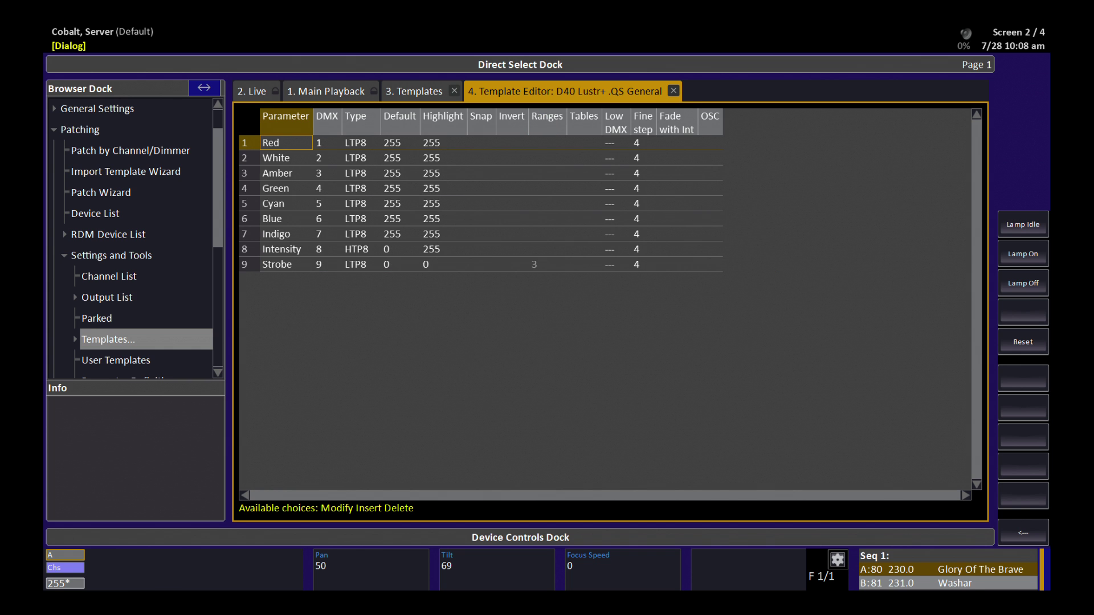